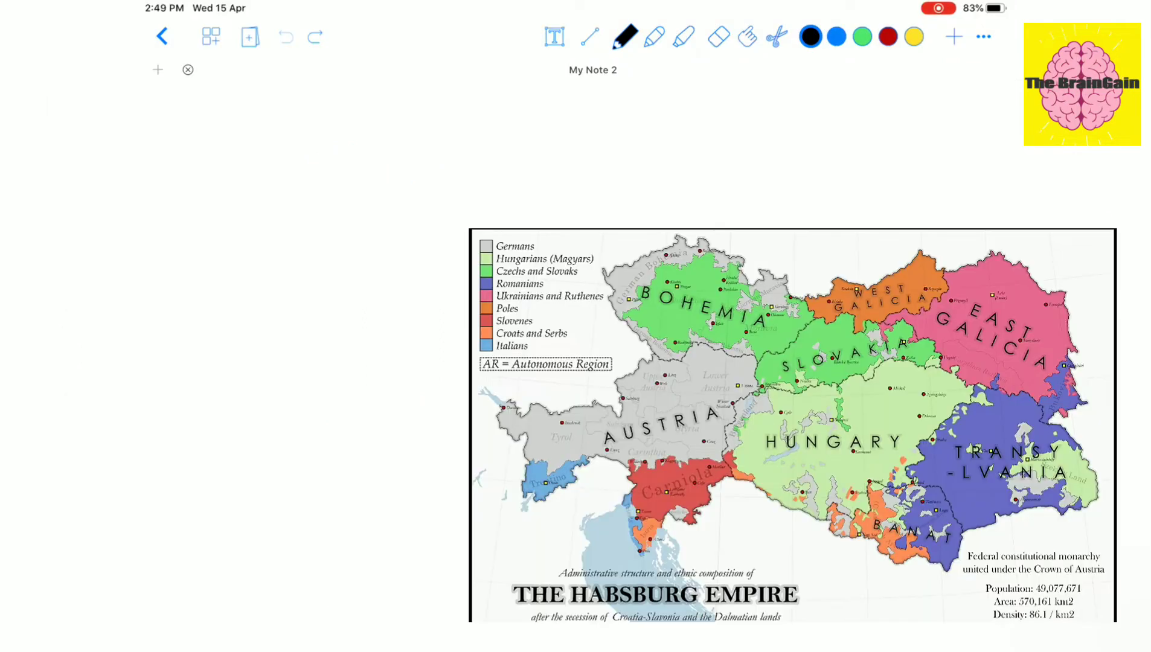
Step: Handwrite 'Half of the population' on the Habsburg map page in black pen
{"action": "mouse_move", "coordinate": [197, 141]}
{"action": "left_mouse_down"}
{"action": "mouse_move", "coordinate": [196, 162]}
{"action": "mouse_move", "coordinate": [210, 163]}
{"action": "left_mouse_up"}
{"action": "left_click_drag", "start_coordinate": [197, 151], "coordinate": [233, 162]}
{"action": "left_click_drag", "start_coordinate": [248, 140], "coordinate": [243, 178]}
{"action": "mouse_move", "coordinate": [234, 160]}
{"action": "left_mouse_down"}
{"action": "mouse_move", "coordinate": [279, 153]}
{"action": "mouse_move", "coordinate": [294, 176]}
{"action": "left_mouse_up"}
{"action": "left_click_drag", "start_coordinate": [285, 158], "coordinate": [364, 157]}
{"action": "mouse_move", "coordinate": [322, 146]}
{"action": "left_mouse_down"}
{"action": "mouse_move", "coordinate": [388, 178]}
{"action": "mouse_move", "coordinate": [406, 158]}
{"action": "mouse_move", "coordinate": [415, 176]}
{"action": "left_mouse_up"}
{"action": "left_click_drag", "start_coordinate": [416, 151], "coordinate": [441, 162]}
{"action": "mouse_move", "coordinate": [446, 137]}
{"action": "left_mouse_down"}
{"action": "mouse_move", "coordinate": [446, 162]}
{"action": "mouse_move", "coordinate": [456, 162]}
{"action": "left_mouse_up"}
{"action": "mouse_move", "coordinate": [464, 138]}
{"action": "left_mouse_down"}
{"action": "mouse_move", "coordinate": [463, 162]}
{"action": "mouse_move", "coordinate": [493, 156]}
{"action": "left_mouse_up"}
{"action": "left_click_drag", "start_coordinate": [492, 160], "coordinate": [505, 149]}
Step: Continue the note on the next line with 'spoke Magyar'
{"action": "mouse_move", "coordinate": [206, 188]}
{"action": "left_mouse_down"}
{"action": "mouse_move", "coordinate": [200, 209]}
{"action": "mouse_move", "coordinate": [216, 225]}
{"action": "left_mouse_up"}
{"action": "left_click_drag", "start_coordinate": [215, 200], "coordinate": [224, 208]}
{"action": "left_click_drag", "start_coordinate": [230, 196], "coordinate": [244, 201]}
{"action": "mouse_move", "coordinate": [257, 187]}
{"action": "left_mouse_down"}
{"action": "mouse_move", "coordinate": [257, 219]}
{"action": "mouse_move", "coordinate": [347, 208]}
{"action": "left_mouse_up"}
{"action": "mouse_move", "coordinate": [342, 200]}
{"action": "left_mouse_down"}
{"action": "mouse_move", "coordinate": [345, 226]}
{"action": "mouse_move", "coordinate": [363, 221]}
{"action": "left_mouse_up"}
{"action": "mouse_move", "coordinate": [380, 199]}
{"action": "left_mouse_down"}
{"action": "mouse_move", "coordinate": [380, 212]}
{"action": "mouse_move", "coordinate": [401, 197]}
{"action": "mouse_move", "coordinate": [491, 208]}
{"action": "left_mouse_up"}
Step: Finish the note with 'other half - other dialects' on the lines below
{"action": "mouse_move", "coordinate": [209, 254]}
{"action": "left_mouse_down"}
{"action": "mouse_move", "coordinate": [221, 268]}
{"action": "mouse_move", "coordinate": [228, 253]}
{"action": "left_mouse_up"}
{"action": "mouse_move", "coordinate": [228, 246]}
{"action": "left_mouse_down"}
{"action": "mouse_move", "coordinate": [240, 267]}
{"action": "mouse_move", "coordinate": [270, 258]}
{"action": "mouse_move", "coordinate": [338, 270]}
{"action": "left_mouse_up"}
{"action": "left_click_drag", "start_coordinate": [360, 241], "coordinate": [351, 284]}
{"action": "left_click_drag", "start_coordinate": [344, 260], "coordinate": [413, 255]}
{"action": "left_click_drag", "start_coordinate": [255, 300], "coordinate": [257, 301]}
{"action": "mouse_move", "coordinate": [268, 297]}
{"action": "left_mouse_down"}
{"action": "mouse_move", "coordinate": [270, 318]}
{"action": "mouse_move", "coordinate": [279, 304]}
{"action": "left_mouse_up"}
{"action": "mouse_move", "coordinate": [275, 297]}
{"action": "left_mouse_down"}
{"action": "mouse_move", "coordinate": [286, 316]}
{"action": "mouse_move", "coordinate": [358, 320]}
{"action": "left_mouse_up"}
{"action": "mouse_move", "coordinate": [368, 305]}
{"action": "left_mouse_down"}
{"action": "mouse_move", "coordinate": [369, 318]}
{"action": "mouse_move", "coordinate": [365, 297]}
{"action": "left_mouse_up"}
{"action": "mouse_move", "coordinate": [384, 305]}
{"action": "left_mouse_down"}
{"action": "mouse_move", "coordinate": [377, 317]}
{"action": "mouse_move", "coordinate": [408, 313]}
{"action": "left_mouse_up"}
{"action": "left_click_drag", "start_coordinate": [418, 305], "coordinate": [423, 314]}
{"action": "mouse_move", "coordinate": [419, 300]}
{"action": "left_mouse_down"}
{"action": "mouse_move", "coordinate": [434, 299]}
{"action": "mouse_move", "coordinate": [431, 316]}
{"action": "left_mouse_up"}
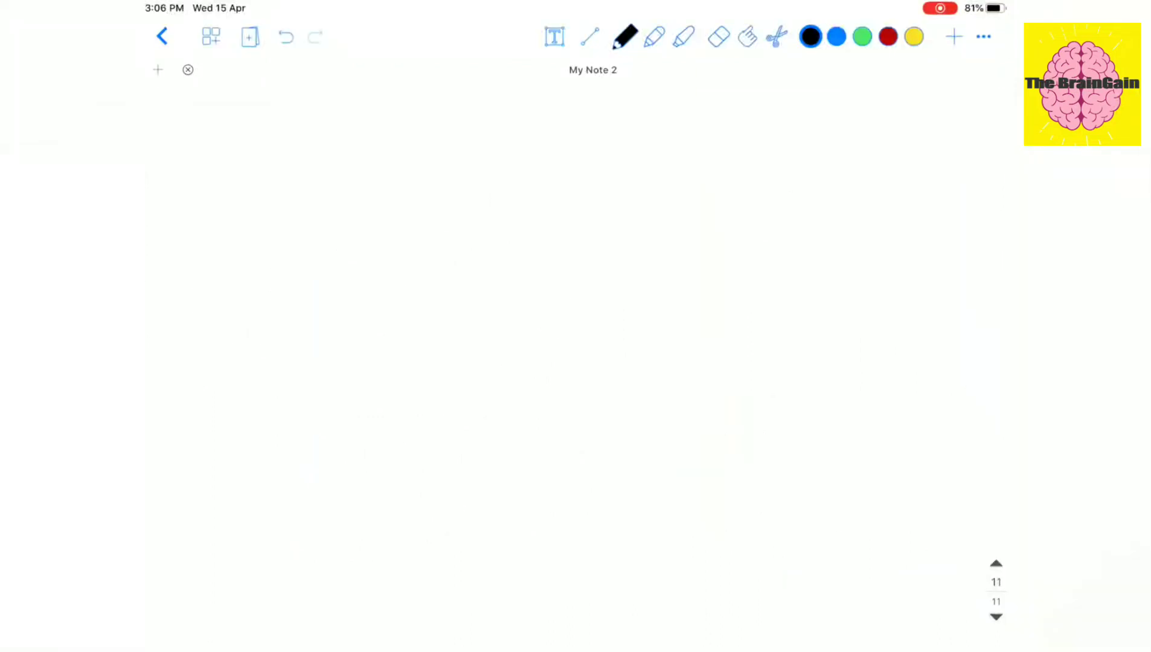
Step: Handwrite 'Kingdoms →' on the blank page
{"action": "mouse_move", "coordinate": [298, 147]}
{"action": "left_mouse_down"}
{"action": "mouse_move", "coordinate": [297, 185]}
{"action": "mouse_move", "coordinate": [315, 180]}
{"action": "left_mouse_up"}
{"action": "mouse_move", "coordinate": [321, 164]}
{"action": "left_mouse_down"}
{"action": "mouse_move", "coordinate": [322, 178]}
{"action": "mouse_move", "coordinate": [343, 176]}
{"action": "mouse_move", "coordinate": [335, 214]}
{"action": "left_mouse_up"}
{"action": "left_click", "coordinate": [321, 152]}
{"action": "mouse_move", "coordinate": [369, 166]}
{"action": "left_mouse_down"}
{"action": "mouse_move", "coordinate": [374, 178]}
{"action": "mouse_move", "coordinate": [387, 166]}
{"action": "left_mouse_up"}
{"action": "mouse_move", "coordinate": [396, 176]}
{"action": "left_mouse_down"}
{"action": "mouse_move", "coordinate": [517, 161]}
{"action": "mouse_move", "coordinate": [603, 169]}
{"action": "left_mouse_up"}
Step: Add 'Modern - Nation States' after the arrow, with States underlined
{"action": "mouse_move", "coordinate": [616, 147]}
{"action": "left_mouse_down"}
{"action": "mouse_move", "coordinate": [620, 169]}
{"action": "mouse_move", "coordinate": [634, 168]}
{"action": "left_mouse_up"}
{"action": "mouse_move", "coordinate": [637, 158]}
{"action": "left_mouse_down"}
{"action": "mouse_move", "coordinate": [649, 169]}
{"action": "mouse_move", "coordinate": [713, 162]}
{"action": "left_mouse_up"}
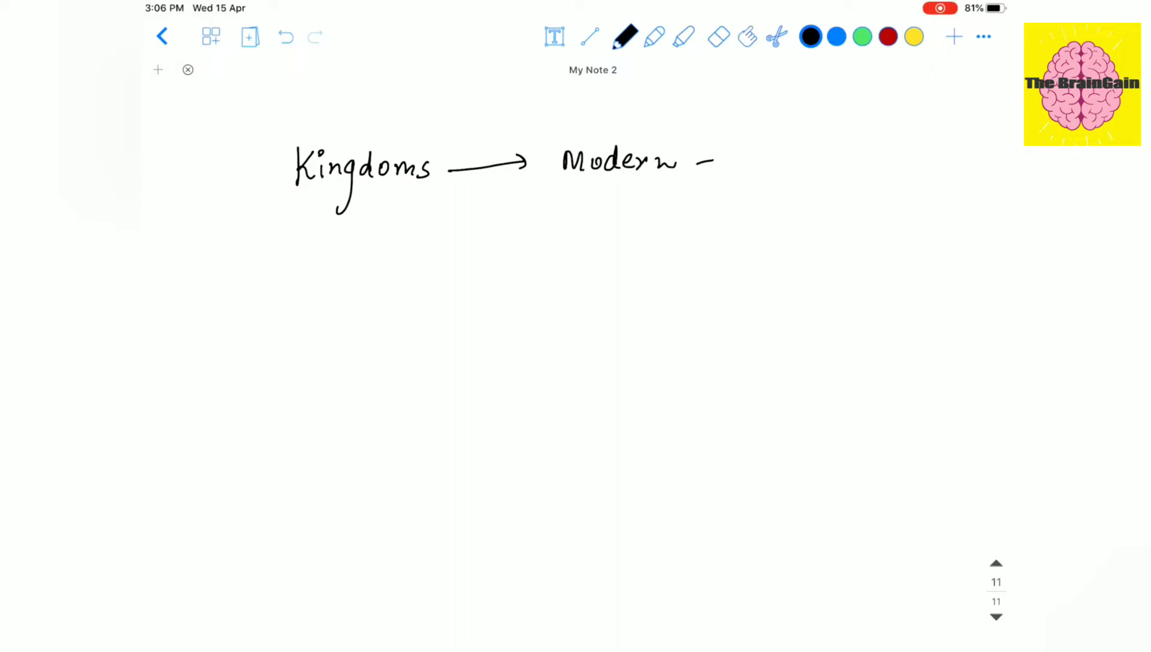
{"action": "mouse_move", "coordinate": [735, 175]}
{"action": "left_mouse_down"}
{"action": "mouse_move", "coordinate": [756, 146]}
{"action": "mouse_move", "coordinate": [770, 173]}
{"action": "left_mouse_up"}
{"action": "mouse_move", "coordinate": [766, 149]}
{"action": "left_mouse_down"}
{"action": "mouse_move", "coordinate": [780, 173]}
{"action": "mouse_move", "coordinate": [821, 162]}
{"action": "mouse_move", "coordinate": [844, 171]}
{"action": "left_mouse_up"}
{"action": "left_click_drag", "start_coordinate": [674, 194], "coordinate": [660, 214]}
{"action": "mouse_move", "coordinate": [685, 196]}
{"action": "left_mouse_down"}
{"action": "mouse_move", "coordinate": [685, 213]}
{"action": "mouse_move", "coordinate": [725, 212]}
{"action": "left_mouse_up"}
{"action": "mouse_move", "coordinate": [710, 197]}
{"action": "left_mouse_down"}
{"action": "mouse_move", "coordinate": [732, 195]}
{"action": "mouse_move", "coordinate": [730, 209]}
{"action": "left_mouse_up"}
{"action": "mouse_move", "coordinate": [753, 198]}
{"action": "left_mouse_down"}
{"action": "mouse_move", "coordinate": [745, 214]}
{"action": "mouse_move", "coordinate": [770, 225]}
{"action": "left_mouse_up"}
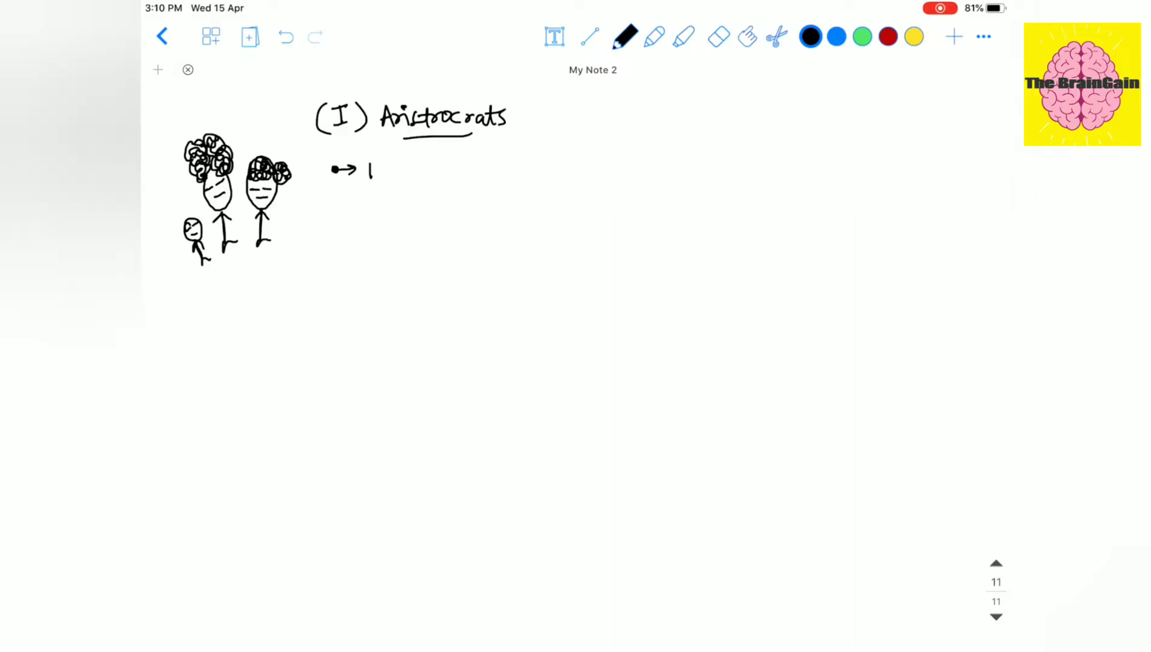
Step: Write the arrow bullets 'Higher class' and 'landowners' under Aristocrats
{"action": "mouse_move", "coordinate": [365, 169]}
{"action": "left_mouse_down"}
{"action": "mouse_move", "coordinate": [384, 167]}
{"action": "mouse_move", "coordinate": [381, 179]}
{"action": "left_mouse_up"}
{"action": "left_click_drag", "start_coordinate": [391, 170], "coordinate": [390, 162]}
{"action": "left_click_drag", "start_coordinate": [404, 169], "coordinate": [392, 194]}
{"action": "left_click_drag", "start_coordinate": [404, 162], "coordinate": [416, 178]}
{"action": "left_click_drag", "start_coordinate": [417, 175], "coordinate": [460, 179]}
{"action": "mouse_move", "coordinate": [476, 160]}
{"action": "left_mouse_down"}
{"action": "mouse_move", "coordinate": [475, 178]}
{"action": "mouse_move", "coordinate": [490, 178]}
{"action": "left_mouse_up"}
{"action": "left_click_drag", "start_coordinate": [500, 167], "coordinate": [503, 178]}
{"action": "left_click_drag", "start_coordinate": [518, 165], "coordinate": [512, 178]}
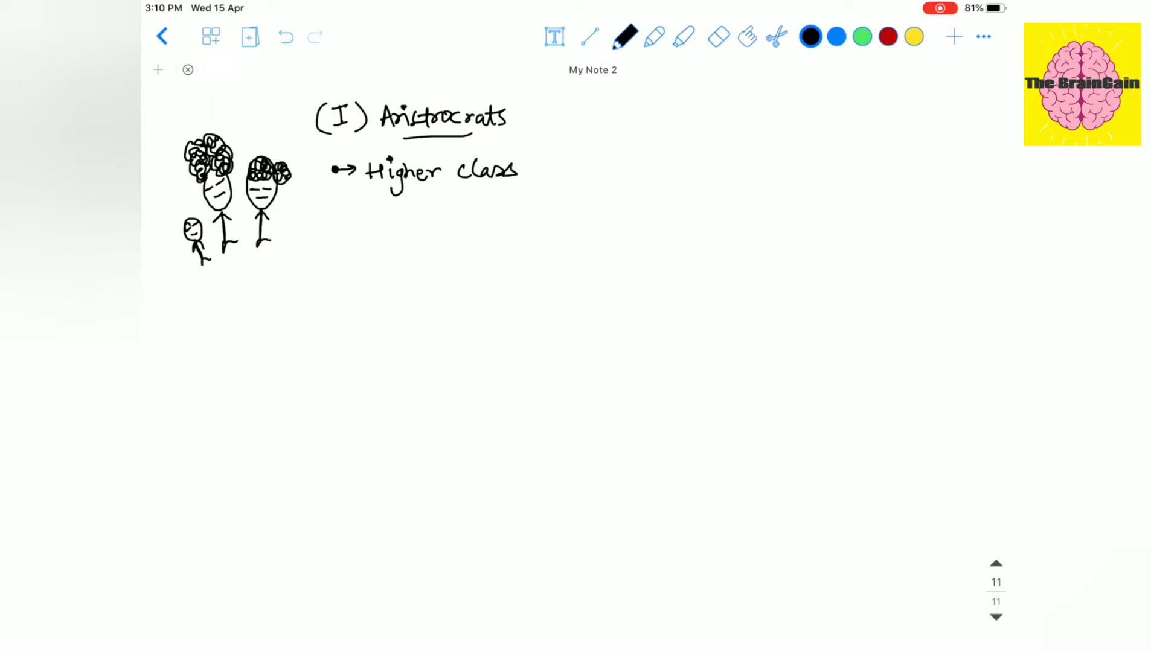
{"action": "left_click_drag", "start_coordinate": [322, 216], "coordinate": [419, 225]}
{"action": "mouse_move", "coordinate": [435, 212]}
{"action": "left_mouse_down"}
{"action": "mouse_move", "coordinate": [433, 223]}
{"action": "mouse_move", "coordinate": [500, 212]}
{"action": "left_mouse_up"}
{"action": "left_click_drag", "start_coordinate": [509, 208], "coordinate": [509, 223]}
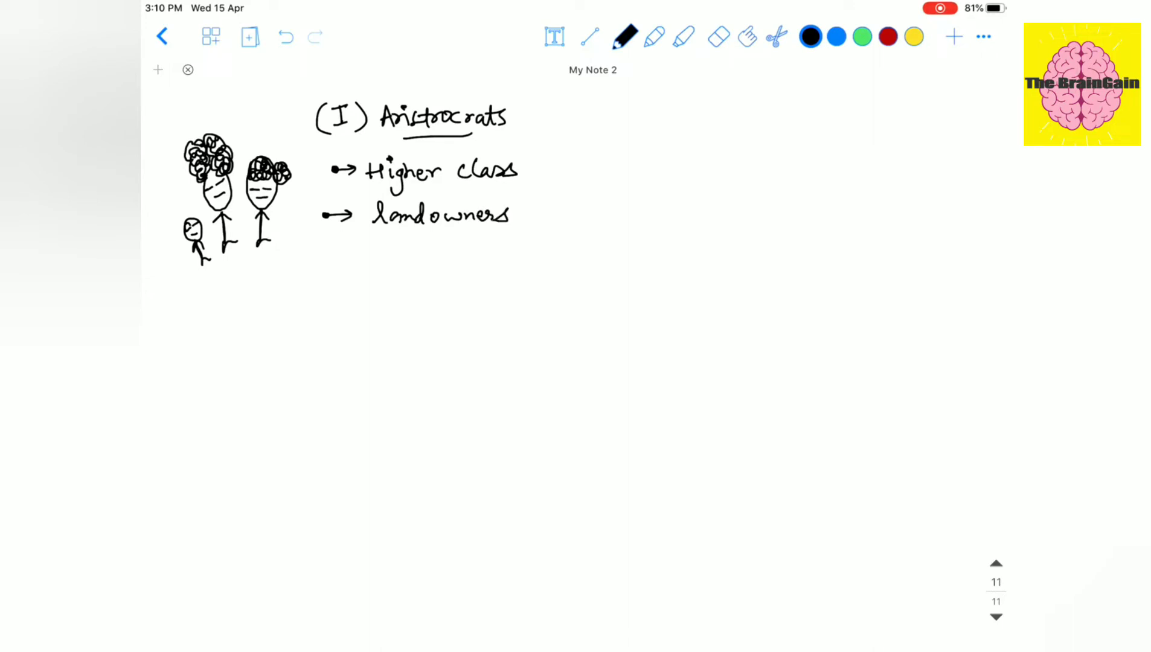
Step: Add a third arrow bullet reading 'population ↓'
{"action": "left_click_drag", "start_coordinate": [318, 250], "coordinate": [354, 252]}
{"action": "mouse_move", "coordinate": [348, 245]}
{"action": "left_mouse_down"}
{"action": "mouse_move", "coordinate": [347, 258]}
{"action": "mouse_move", "coordinate": [384, 260]}
{"action": "left_mouse_up"}
{"action": "left_click_drag", "start_coordinate": [394, 252], "coordinate": [404, 269]}
{"action": "left_click_drag", "start_coordinate": [404, 254], "coordinate": [425, 263]}
{"action": "left_click_drag", "start_coordinate": [437, 254], "coordinate": [454, 262]}
{"action": "left_click_drag", "start_coordinate": [460, 254], "coordinate": [486, 265]}
{"action": "left_click_drag", "start_coordinate": [480, 258], "coordinate": [495, 257]}
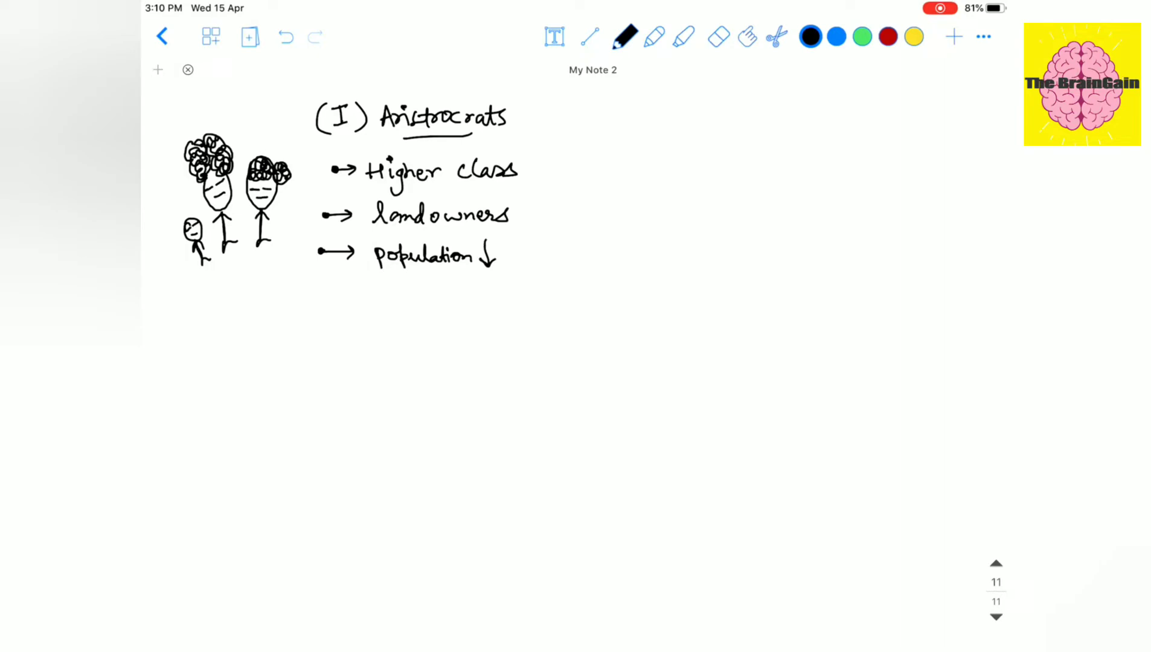
Step: Add a fourth arrow bullet reading 'Connected through marriages'
{"action": "left_click", "coordinate": [319, 292]}
{"action": "left_click_drag", "start_coordinate": [322, 292], "coordinate": [348, 292]}
{"action": "mouse_move", "coordinate": [342, 287]}
{"action": "left_mouse_down"}
{"action": "mouse_move", "coordinate": [340, 298]}
{"action": "mouse_move", "coordinate": [415, 300]}
{"action": "left_mouse_up"}
{"action": "left_click_drag", "start_coordinate": [418, 294], "coordinate": [455, 302]}
{"action": "mouse_move", "coordinate": [462, 282]}
{"action": "left_mouse_down"}
{"action": "mouse_move", "coordinate": [459, 302]}
{"action": "mouse_move", "coordinate": [496, 300]}
{"action": "left_mouse_up"}
{"action": "left_click_drag", "start_coordinate": [495, 291], "coordinate": [532, 300]}
{"action": "left_click_drag", "start_coordinate": [546, 291], "coordinate": [533, 309]}
{"action": "left_click_drag", "start_coordinate": [552, 280], "coordinate": [561, 296]}
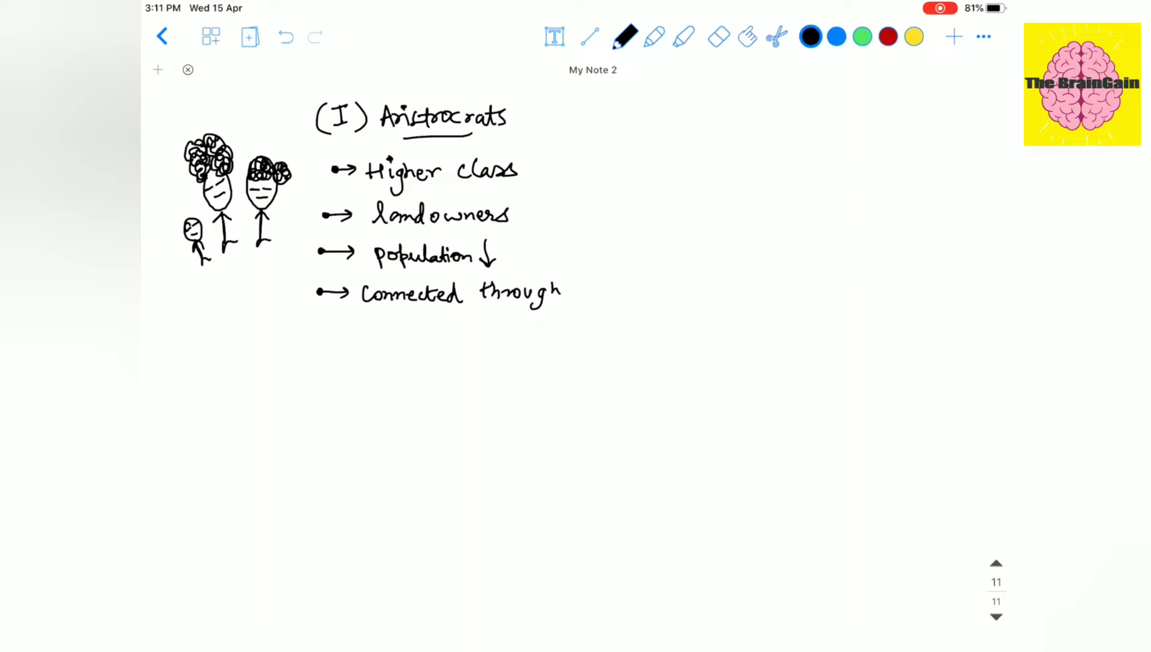
{"action": "mouse_move", "coordinate": [398, 320]}
{"action": "left_mouse_down"}
{"action": "mouse_move", "coordinate": [478, 332]}
{"action": "mouse_move", "coordinate": [472, 349]}
{"action": "left_mouse_up"}
{"action": "left_click", "coordinate": [456, 316]}
{"action": "left_click_drag", "start_coordinate": [482, 326], "coordinate": [500, 335]}
{"action": "left_click_drag", "start_coordinate": [494, 328], "coordinate": [504, 340]}
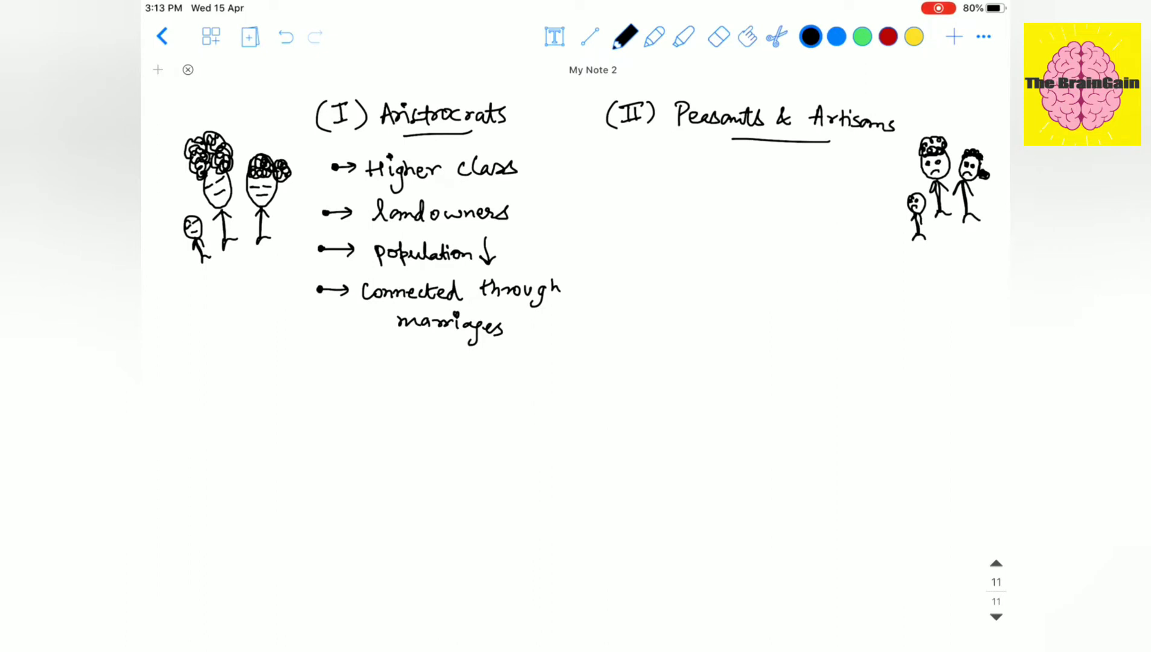
Step: Pen three arrow bullets under Peasants & Artisans: 'Lower class', 'Landless', 'Population ↑'
{"action": "left_click", "coordinate": [633, 179]}
{"action": "mouse_move", "coordinate": [635, 179]}
{"action": "left_mouse_down"}
{"action": "mouse_move", "coordinate": [726, 171]}
{"action": "mouse_move", "coordinate": [817, 188]}
{"action": "left_mouse_up"}
{"action": "left_click", "coordinate": [731, 178]}
{"action": "left_click_drag", "start_coordinate": [821, 178], "coordinate": [827, 188]}
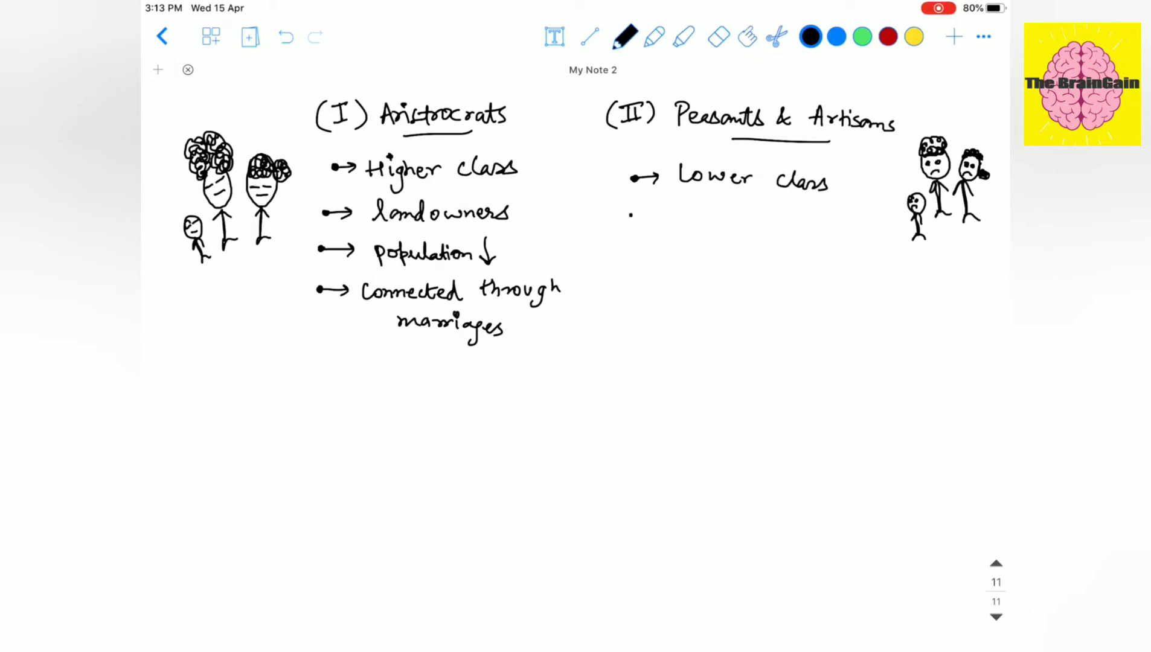
{"action": "left_click_drag", "start_coordinate": [630, 215], "coordinate": [752, 232]}
{"action": "left_click_drag", "start_coordinate": [764, 221], "coordinate": [760, 232]}
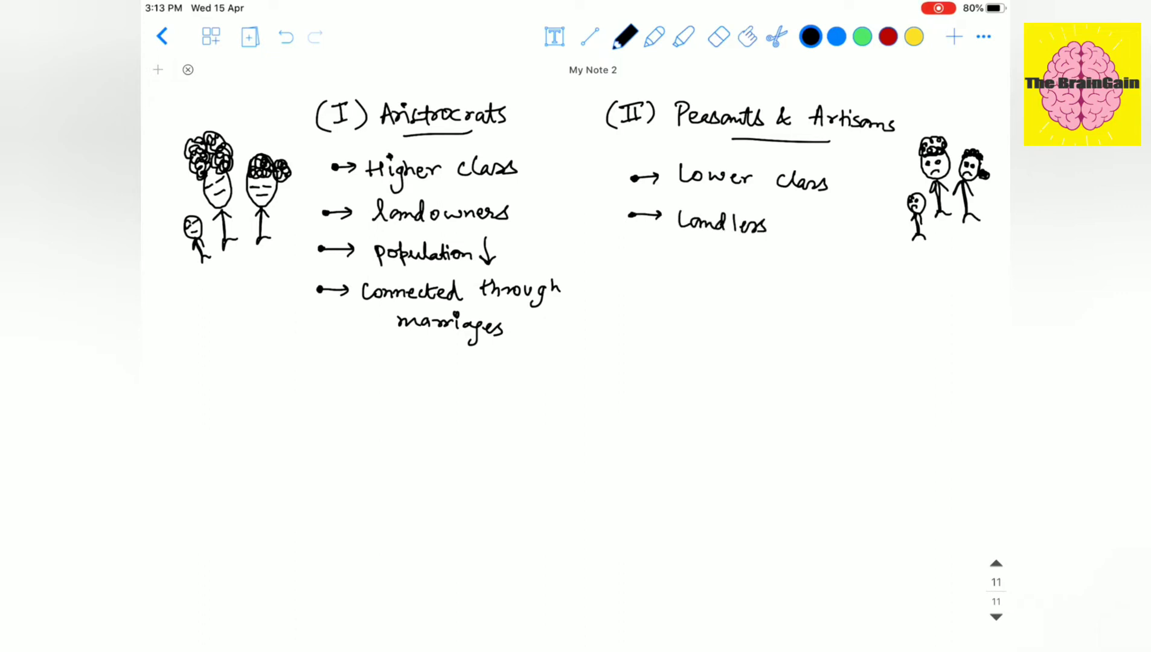
{"action": "left_click_drag", "start_coordinate": [632, 258], "coordinate": [721, 282]}
{"action": "left_click_drag", "start_coordinate": [722, 261], "coordinate": [746, 273]}
{"action": "mouse_move", "coordinate": [750, 254]}
{"action": "left_mouse_down"}
{"action": "mouse_move", "coordinate": [749, 276]}
{"action": "mouse_move", "coordinate": [791, 265]}
{"action": "mouse_move", "coordinate": [806, 277]}
{"action": "mouse_move", "coordinate": [820, 254]}
{"action": "mouse_move", "coordinate": [835, 265]}
{"action": "left_mouse_up"}
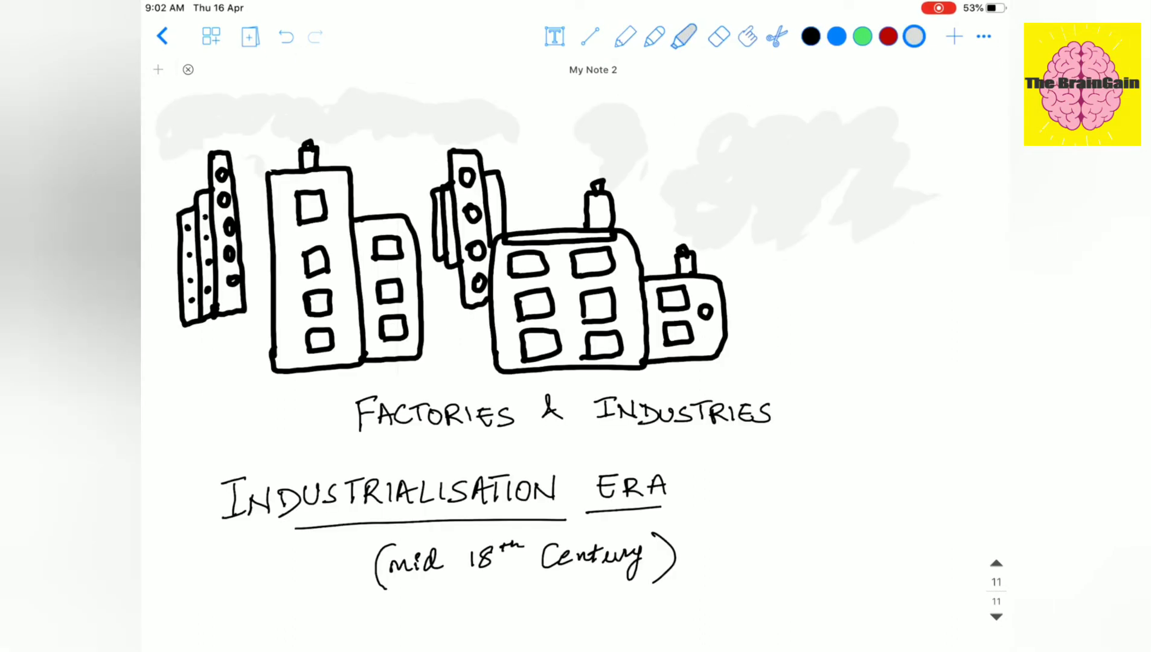
Step: Shade grey highlighter smoke over the right, middle and left factory buildings
{"action": "mouse_move", "coordinate": [693, 236]}
{"action": "left_mouse_down"}
{"action": "mouse_move", "coordinate": [669, 184]}
{"action": "mouse_move", "coordinate": [699, 148]}
{"action": "left_mouse_up"}
{"action": "left_click_drag", "start_coordinate": [715, 241], "coordinate": [773, 247]}
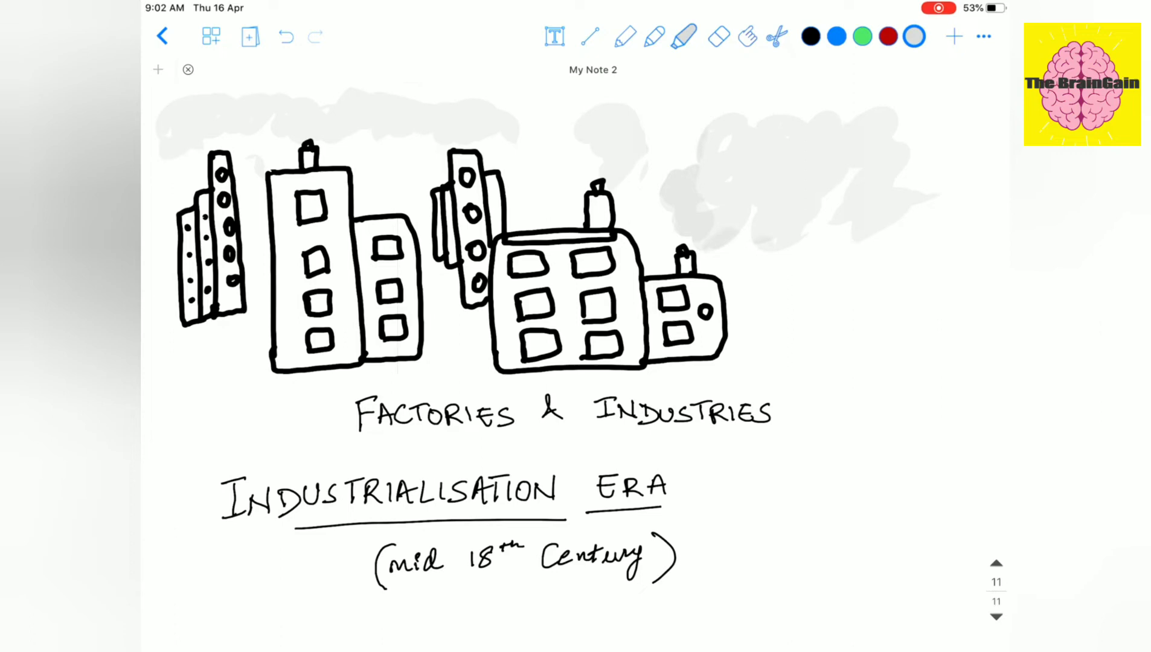
{"action": "mouse_move", "coordinate": [860, 244]}
{"action": "left_mouse_down"}
{"action": "mouse_move", "coordinate": [918, 192]}
{"action": "mouse_move", "coordinate": [947, 204]}
{"action": "left_mouse_up"}
{"action": "left_click_drag", "start_coordinate": [892, 149], "coordinate": [903, 146]}
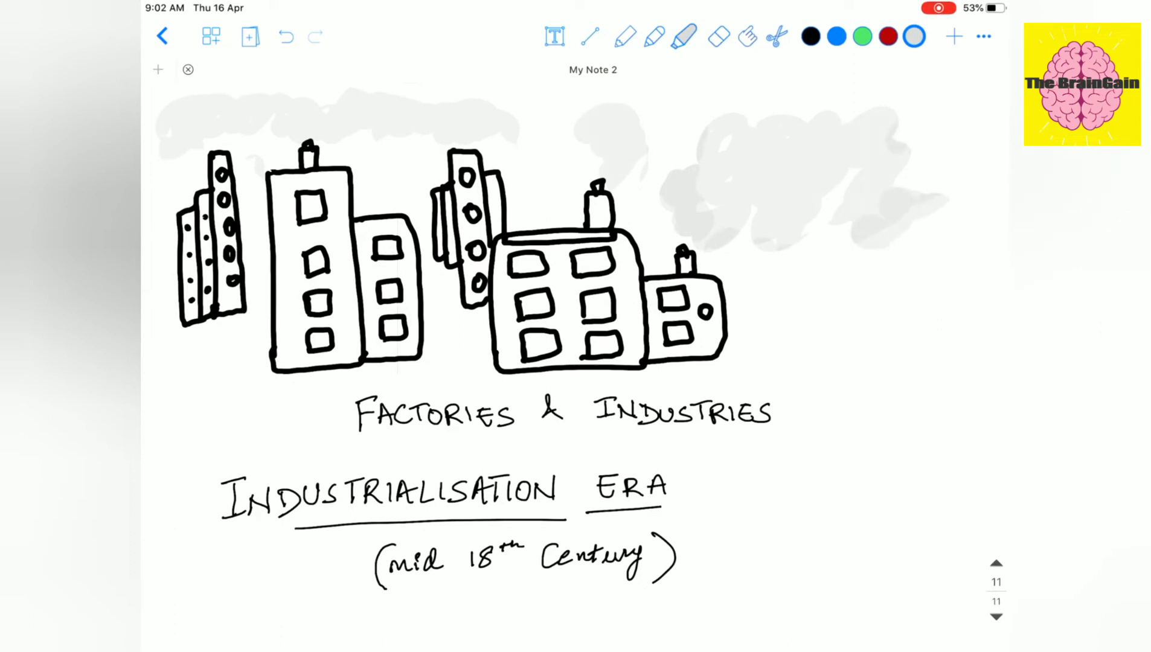
{"action": "left_click_drag", "start_coordinate": [602, 171], "coordinate": [580, 130]}
{"action": "left_click_drag", "start_coordinate": [517, 151], "coordinate": [508, 122]}
{"action": "mouse_move", "coordinate": [456, 151]}
{"action": "left_mouse_down"}
{"action": "mouse_move", "coordinate": [415, 124]}
{"action": "mouse_move", "coordinate": [360, 112]}
{"action": "mouse_move", "coordinate": [229, 122]}
{"action": "left_mouse_up"}
{"action": "left_click_drag", "start_coordinate": [250, 160], "coordinate": [252, 186]}
{"action": "mouse_move", "coordinate": [222, 333]}
{"action": "left_mouse_down"}
{"action": "mouse_move", "coordinate": [213, 372]}
{"action": "mouse_move", "coordinate": [239, 384]}
{"action": "left_mouse_up"}
Step: In black pen, draw two curly-haired stick figures and a child right of the factories
{"action": "left_click", "coordinate": [625, 37]}
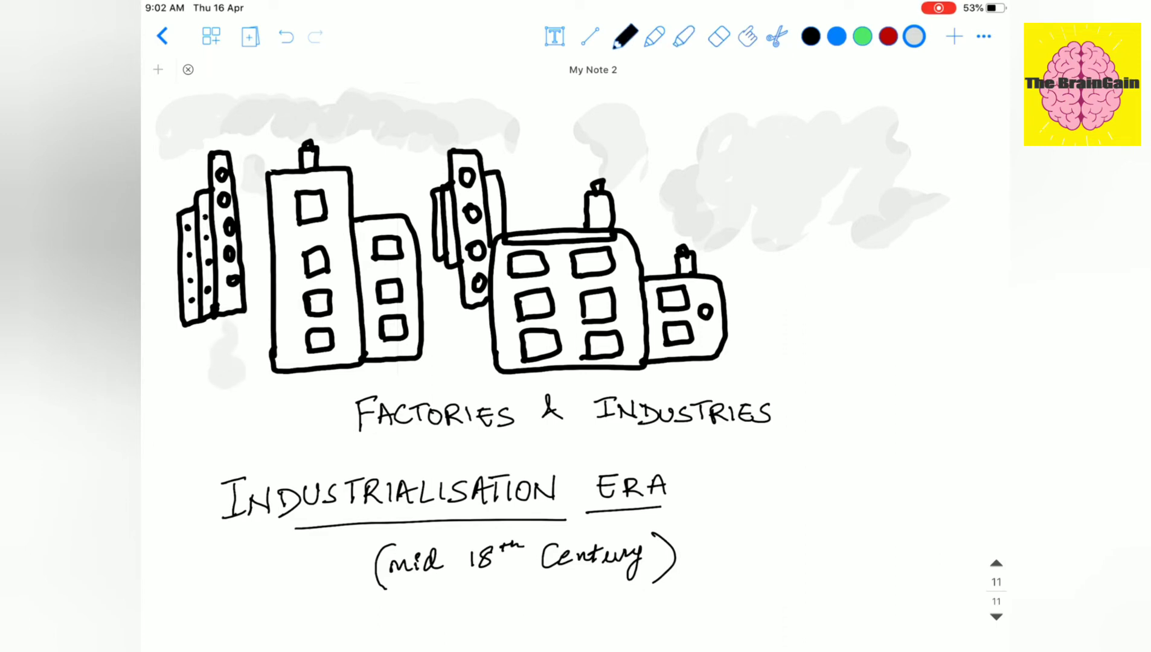
{"action": "mouse_move", "coordinate": [814, 316]}
{"action": "left_mouse_down"}
{"action": "mouse_move", "coordinate": [835, 316]}
{"action": "mouse_move", "coordinate": [814, 317]}
{"action": "mouse_move", "coordinate": [823, 383]}
{"action": "left_mouse_up"}
{"action": "left_click_drag", "start_coordinate": [828, 365], "coordinate": [838, 375]}
{"action": "mouse_move", "coordinate": [814, 320]}
{"action": "left_mouse_down"}
{"action": "mouse_move", "coordinate": [830, 309]}
{"action": "mouse_move", "coordinate": [856, 316]}
{"action": "mouse_move", "coordinate": [869, 368]}
{"action": "left_mouse_up"}
{"action": "left_click_drag", "start_coordinate": [868, 327], "coordinate": [860, 341]}
{"action": "mouse_move", "coordinate": [868, 326]}
{"action": "left_mouse_down"}
{"action": "mouse_move", "coordinate": [879, 368]}
{"action": "mouse_move", "coordinate": [863, 302]}
{"action": "mouse_move", "coordinate": [875, 304]}
{"action": "left_mouse_up"}
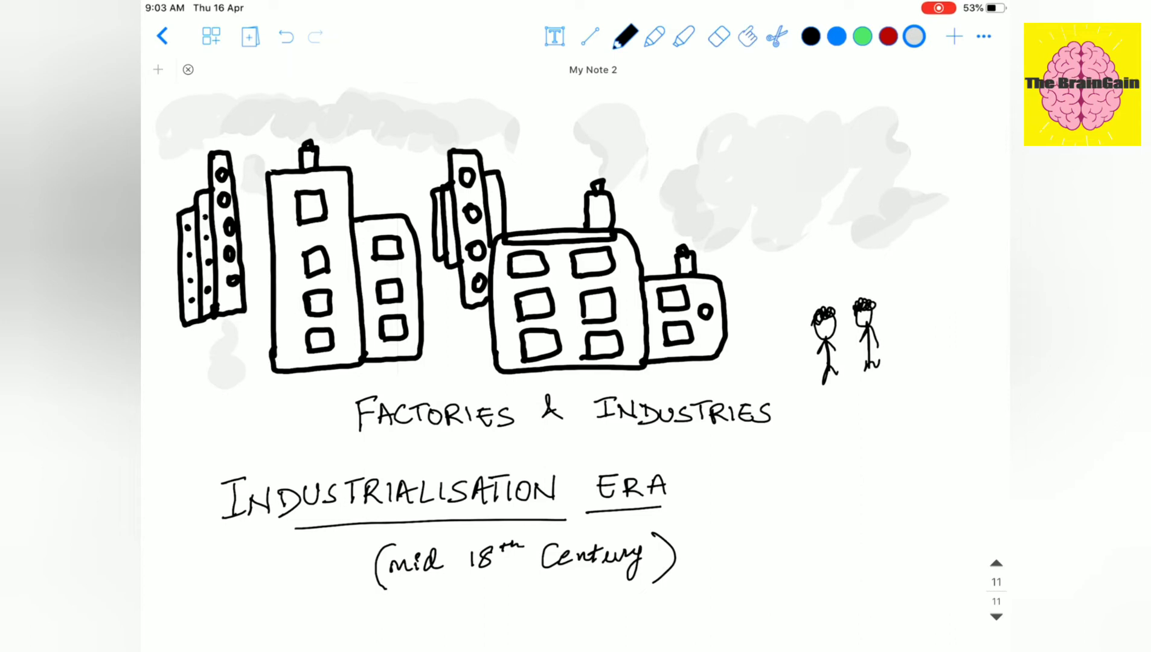
{"action": "left_click_drag", "start_coordinate": [851, 341], "coordinate": [843, 392]}
{"action": "left_click_drag", "start_coordinate": [850, 381], "coordinate": [860, 391]}
{"action": "left_click_drag", "start_coordinate": [843, 342], "coordinate": [855, 340]}
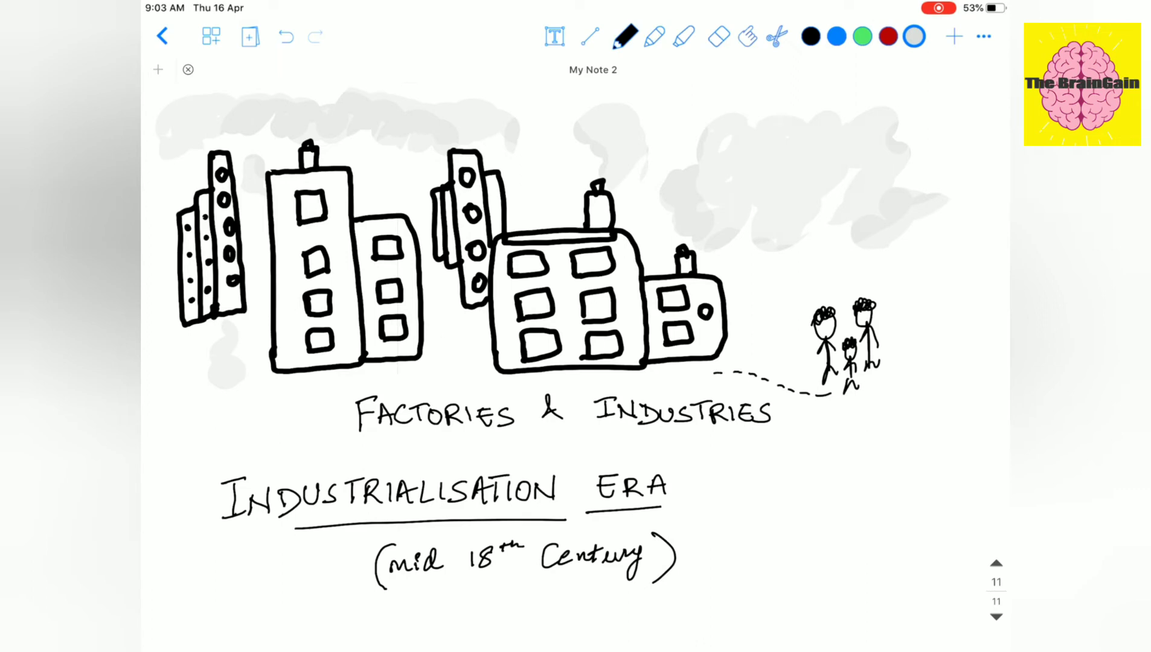
Step: Draw a dashed path leading from the figures to the factory building
{"action": "left_click_drag", "start_coordinate": [570, 384], "coordinate": [561, 387]}
{"action": "left_click_drag", "start_coordinate": [555, 389], "coordinate": [539, 390]}
{"action": "left_click_drag", "start_coordinate": [531, 390], "coordinate": [507, 392]}
{"action": "left_click_drag", "start_coordinate": [485, 341], "coordinate": [477, 335]}
{"action": "left_click_drag", "start_coordinate": [471, 334], "coordinate": [457, 338]}
{"action": "left_click_drag", "start_coordinate": [455, 345], "coordinate": [444, 357]}
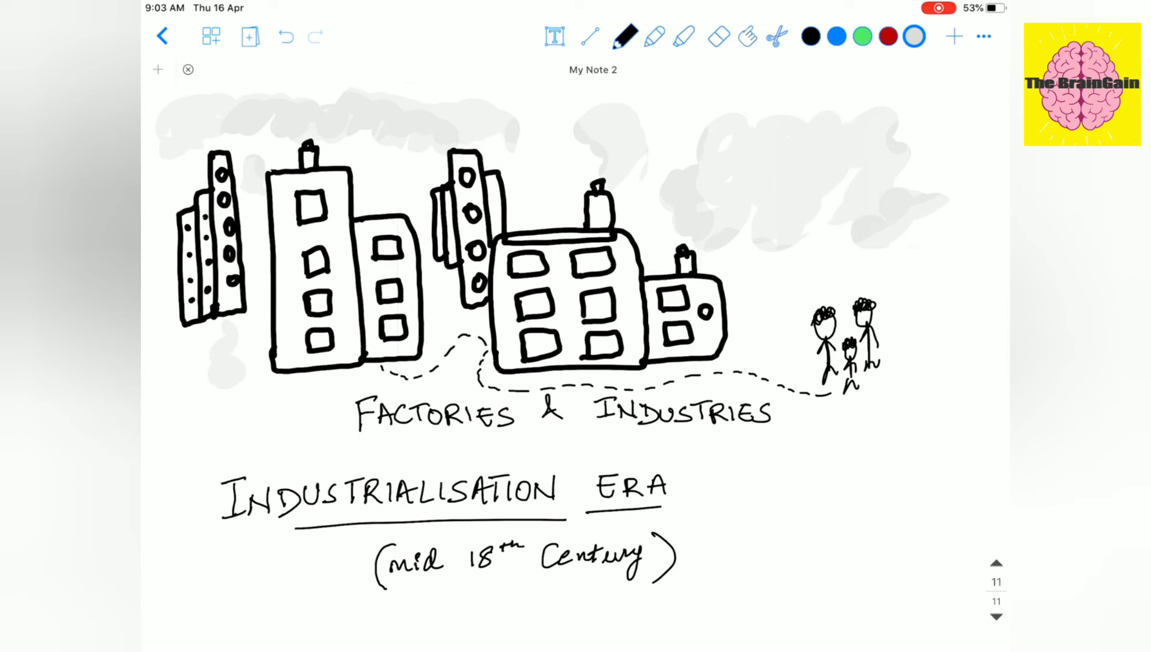
Step: Write 'NEW WORKING CLASS' below the figures and circle the label
{"action": "mouse_move", "coordinate": [835, 431]}
{"action": "left_mouse_down"}
{"action": "mouse_move", "coordinate": [831, 451]}
{"action": "mouse_move", "coordinate": [868, 430]}
{"action": "left_mouse_up"}
{"action": "mouse_move", "coordinate": [858, 426]}
{"action": "left_mouse_down"}
{"action": "mouse_move", "coordinate": [870, 448]}
{"action": "mouse_move", "coordinate": [896, 429]}
{"action": "left_mouse_up"}
{"action": "mouse_move", "coordinate": [789, 474]}
{"action": "left_mouse_down"}
{"action": "mouse_move", "coordinate": [800, 493]}
{"action": "mouse_move", "coordinate": [814, 476]}
{"action": "left_mouse_up"}
{"action": "left_click_drag", "start_coordinate": [821, 479], "coordinate": [853, 492]}
{"action": "left_click_drag", "start_coordinate": [870, 474], "coordinate": [870, 492]}
{"action": "mouse_move", "coordinate": [878, 478]}
{"action": "left_mouse_down"}
{"action": "mouse_move", "coordinate": [904, 470]}
{"action": "mouse_move", "coordinate": [919, 496]}
{"action": "left_mouse_up"}
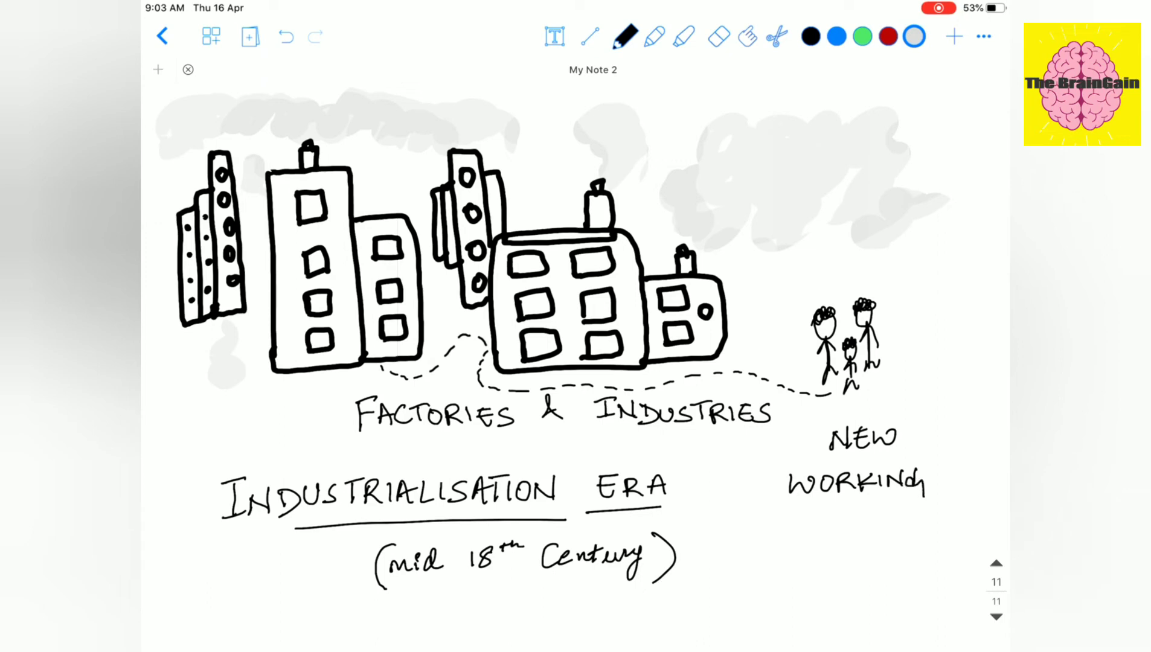
{"action": "left_click_drag", "start_coordinate": [851, 510], "coordinate": [850, 529]}
{"action": "mouse_move", "coordinate": [860, 507]}
{"action": "left_mouse_down"}
{"action": "mouse_move", "coordinate": [858, 518]}
{"action": "mouse_move", "coordinate": [897, 530]}
{"action": "left_mouse_up"}
{"action": "mouse_move", "coordinate": [919, 413]}
{"action": "left_mouse_down"}
{"action": "mouse_move", "coordinate": [816, 543]}
{"action": "mouse_move", "coordinate": [816, 413]}
{"action": "left_mouse_up"}
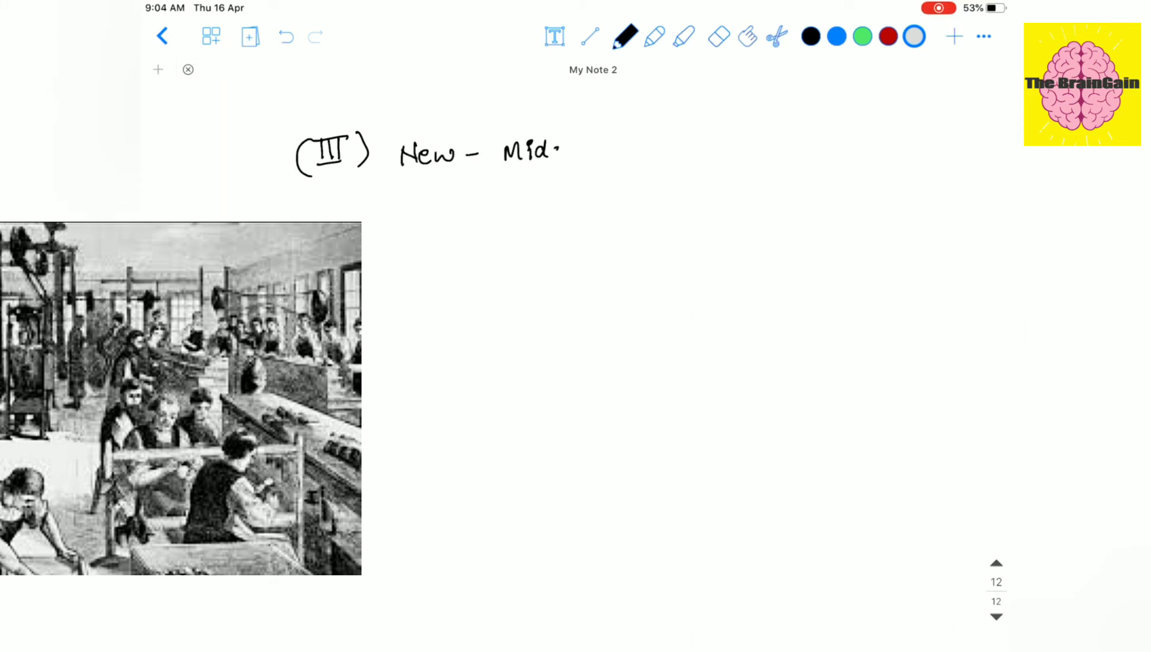
Step: Complete the heading after 'New -' with 'Middle class (working class)'
{"action": "left_click_drag", "start_coordinate": [576, 153], "coordinate": [612, 158]}
{"action": "mouse_move", "coordinate": [630, 135]}
{"action": "left_mouse_down"}
{"action": "mouse_move", "coordinate": [632, 160]}
{"action": "mouse_move", "coordinate": [657, 156]}
{"action": "left_mouse_up"}
{"action": "left_click_drag", "start_coordinate": [649, 147], "coordinate": [667, 158]}
{"action": "mouse_move", "coordinate": [698, 122]}
{"action": "left_mouse_down"}
{"action": "mouse_move", "coordinate": [692, 162]}
{"action": "mouse_move", "coordinate": [788, 147]}
{"action": "left_mouse_up"}
{"action": "left_click_drag", "start_coordinate": [791, 142], "coordinate": [809, 171]}
{"action": "mouse_move", "coordinate": [842, 138]}
{"action": "left_mouse_down"}
{"action": "mouse_move", "coordinate": [833, 152]}
{"action": "mouse_move", "coordinate": [856, 153]}
{"action": "left_mouse_up"}
{"action": "left_click_drag", "start_coordinate": [868, 142], "coordinate": [890, 150]}
{"action": "left_click_drag", "start_coordinate": [894, 122], "coordinate": [895, 165]}
Step: Add a first arrow bullet reading 'Commercial class'
{"action": "left_click_drag", "start_coordinate": [388, 217], "coordinate": [428, 217]}
{"action": "mouse_move", "coordinate": [419, 210]}
{"action": "left_mouse_down"}
{"action": "mouse_move", "coordinate": [428, 221]}
{"action": "mouse_move", "coordinate": [453, 216]}
{"action": "left_mouse_up"}
{"action": "left_click_drag", "start_coordinate": [469, 208], "coordinate": [592, 214]}
{"action": "mouse_move", "coordinate": [589, 190]}
{"action": "left_mouse_down"}
{"action": "mouse_move", "coordinate": [606, 216]}
{"action": "mouse_move", "coordinate": [632, 215]}
{"action": "left_mouse_up"}
{"action": "mouse_move", "coordinate": [651, 207]}
{"action": "left_mouse_down"}
{"action": "mouse_move", "coordinate": [667, 193]}
{"action": "mouse_move", "coordinate": [684, 212]}
{"action": "left_mouse_up"}
{"action": "left_click_drag", "start_coordinate": [694, 199], "coordinate": [691, 206]}
Step: Add a second arrow bullet reading 'Educated liberal'
{"action": "left_click_drag", "start_coordinate": [384, 257], "coordinate": [506, 262]}
{"action": "left_click_drag", "start_coordinate": [502, 251], "coordinate": [548, 258]}
{"action": "mouse_move", "coordinate": [543, 247]}
{"action": "left_mouse_down"}
{"action": "mouse_move", "coordinate": [566, 258]}
{"action": "mouse_move", "coordinate": [594, 239]}
{"action": "mouse_move", "coordinate": [599, 264]}
{"action": "mouse_move", "coordinate": [636, 260]}
{"action": "left_mouse_up"}
{"action": "mouse_move", "coordinate": [653, 243]}
{"action": "left_mouse_down"}
{"action": "mouse_move", "coordinate": [658, 258]}
{"action": "mouse_move", "coordinate": [680, 259]}
{"action": "left_mouse_up"}
{"action": "left_click_drag", "start_coordinate": [680, 248], "coordinate": [733, 258]}
Step: Add a third arrow bullet reading 'demanded national unity'
{"action": "mouse_move", "coordinate": [381, 304]}
{"action": "left_mouse_down"}
{"action": "mouse_move", "coordinate": [484, 289]}
{"action": "mouse_move", "coordinate": [502, 309]}
{"action": "left_mouse_up"}
{"action": "mouse_move", "coordinate": [500, 311]}
{"action": "left_mouse_down"}
{"action": "mouse_move", "coordinate": [562, 306]}
{"action": "mouse_move", "coordinate": [579, 289]}
{"action": "left_mouse_up"}
{"action": "mouse_move", "coordinate": [570, 306]}
{"action": "left_mouse_down"}
{"action": "mouse_move", "coordinate": [595, 309]}
{"action": "mouse_move", "coordinate": [615, 287]}
{"action": "mouse_move", "coordinate": [664, 309]}
{"action": "mouse_move", "coordinate": [680, 289]}
{"action": "left_mouse_up"}
{"action": "left_click_drag", "start_coordinate": [672, 300], "coordinate": [783, 305]}
{"action": "mouse_move", "coordinate": [789, 299]}
{"action": "left_mouse_down"}
{"action": "mouse_move", "coordinate": [809, 285]}
{"action": "mouse_move", "coordinate": [846, 324]}
{"action": "left_mouse_up"}
Step: Add a fourth arrow bullet reading 'Opposed privileges of Aristocracy'
{"action": "left_click_drag", "start_coordinate": [399, 363], "coordinate": [437, 372]}
{"action": "mouse_move", "coordinate": [487, 348]}
{"action": "left_mouse_down"}
{"action": "mouse_move", "coordinate": [488, 368]}
{"action": "mouse_move", "coordinate": [516, 379]}
{"action": "mouse_move", "coordinate": [541, 361]}
{"action": "left_mouse_up"}
{"action": "left_click_drag", "start_coordinate": [543, 352], "coordinate": [622, 378]}
{"action": "left_click_drag", "start_coordinate": [623, 350], "coordinate": [692, 361]}
{"action": "mouse_move", "coordinate": [685, 346]}
{"action": "left_mouse_down"}
{"action": "mouse_move", "coordinate": [703, 373]}
{"action": "mouse_move", "coordinate": [778, 361]}
{"action": "mouse_move", "coordinate": [791, 377]}
{"action": "left_mouse_up"}
{"action": "mouse_move", "coordinate": [549, 392]}
{"action": "left_mouse_down"}
{"action": "mouse_move", "coordinate": [550, 413]}
{"action": "mouse_move", "coordinate": [566, 404]}
{"action": "left_mouse_up"}
{"action": "left_click_drag", "start_coordinate": [561, 396], "coordinate": [597, 413]}
{"action": "left_click_drag", "start_coordinate": [589, 399], "coordinate": [629, 410]}
{"action": "left_click_drag", "start_coordinate": [633, 397], "coordinate": [672, 409]}
{"action": "left_click_drag", "start_coordinate": [669, 395], "coordinate": [689, 422]}
Step: Add a fifth bullet 'Begining of New Era', with 'Era' double-underlined
{"action": "left_click_drag", "start_coordinate": [408, 454], "coordinate": [451, 455]}
{"action": "mouse_move", "coordinate": [439, 445]}
{"action": "left_mouse_down"}
{"action": "mouse_move", "coordinate": [452, 460]}
{"action": "mouse_move", "coordinate": [515, 467]}
{"action": "mouse_move", "coordinate": [529, 486]}
{"action": "left_mouse_up"}
{"action": "mouse_move", "coordinate": [533, 458]}
{"action": "left_mouse_down"}
{"action": "mouse_move", "coordinate": [541, 471]}
{"action": "mouse_move", "coordinate": [589, 465]}
{"action": "mouse_move", "coordinate": [593, 495]}
{"action": "left_mouse_up"}
{"action": "mouse_move", "coordinate": [620, 455]}
{"action": "left_mouse_down"}
{"action": "mouse_move", "coordinate": [643, 485]}
{"action": "mouse_move", "coordinate": [698, 469]}
{"action": "left_mouse_up"}
{"action": "left_click_drag", "start_coordinate": [698, 458], "coordinate": [772, 469]}
{"action": "mouse_move", "coordinate": [774, 458]}
{"action": "left_mouse_down"}
{"action": "mouse_move", "coordinate": [811, 467]}
{"action": "mouse_move", "coordinate": [814, 480]}
{"action": "left_mouse_up"}
{"action": "left_click_drag", "start_coordinate": [763, 495], "coordinate": [809, 494]}
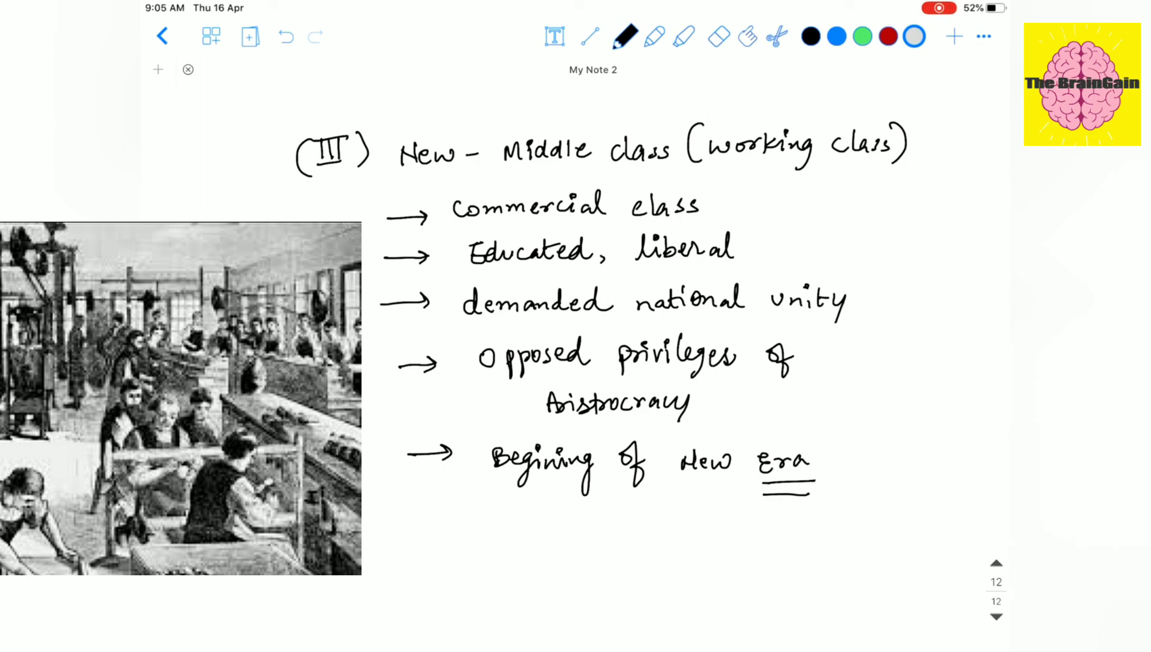
Step: Below the list, write 'With growth of Industries' and 'Nationalism also evolved.'
{"action": "left_click_drag", "start_coordinate": [372, 547], "coordinate": [437, 557]}
{"action": "left_click_drag", "start_coordinate": [433, 543], "coordinate": [486, 568]}
{"action": "mouse_move", "coordinate": [500, 542]}
{"action": "left_mouse_down"}
{"action": "mouse_move", "coordinate": [520, 557]}
{"action": "mouse_move", "coordinate": [575, 544]}
{"action": "mouse_move", "coordinate": [618, 566]}
{"action": "left_mouse_up"}
{"action": "left_click_drag", "start_coordinate": [640, 523], "coordinate": [668, 546]}
{"action": "mouse_move", "coordinate": [669, 523]}
{"action": "left_mouse_down"}
{"action": "mouse_move", "coordinate": [689, 544]}
{"action": "mouse_move", "coordinate": [804, 538]}
{"action": "left_mouse_up"}
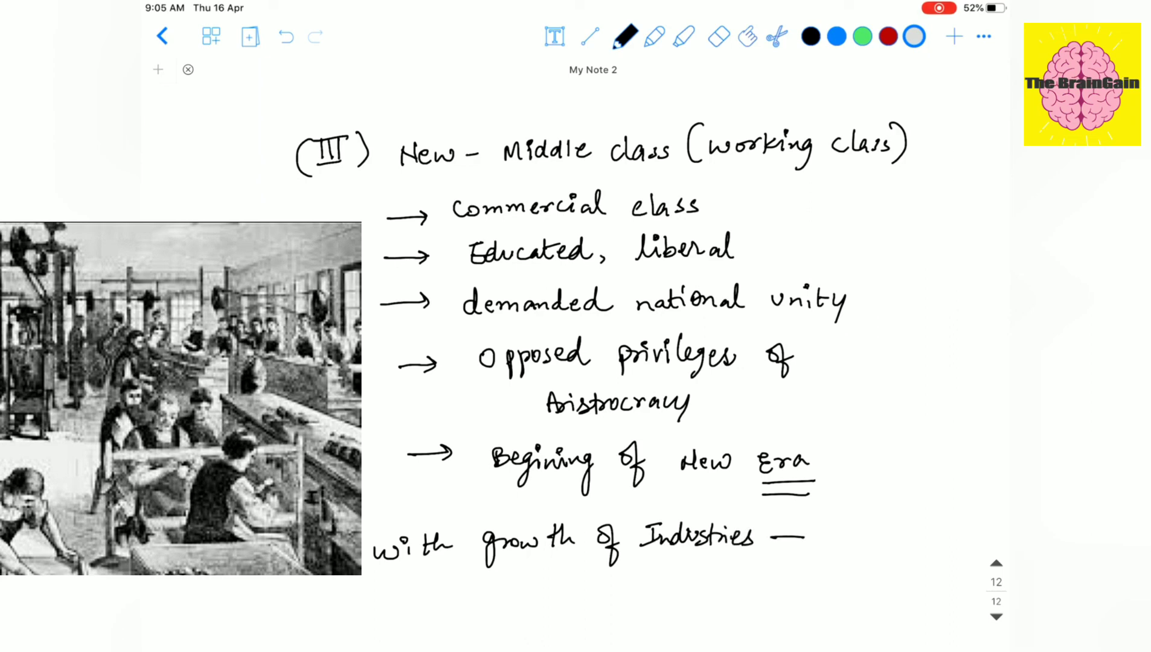
{"action": "mouse_move", "coordinate": [547, 604]}
{"action": "left_mouse_down"}
{"action": "mouse_move", "coordinate": [567, 576]}
{"action": "mouse_move", "coordinate": [584, 596]}
{"action": "left_mouse_up"}
{"action": "mouse_move", "coordinate": [588, 579]}
{"action": "left_mouse_down"}
{"action": "mouse_move", "coordinate": [597, 600]}
{"action": "mouse_move", "coordinate": [645, 597]}
{"action": "left_mouse_up"}
{"action": "mouse_move", "coordinate": [644, 572]}
{"action": "left_mouse_down"}
{"action": "mouse_move", "coordinate": [659, 597]}
{"action": "mouse_move", "coordinate": [906, 589]}
{"action": "left_mouse_up"}
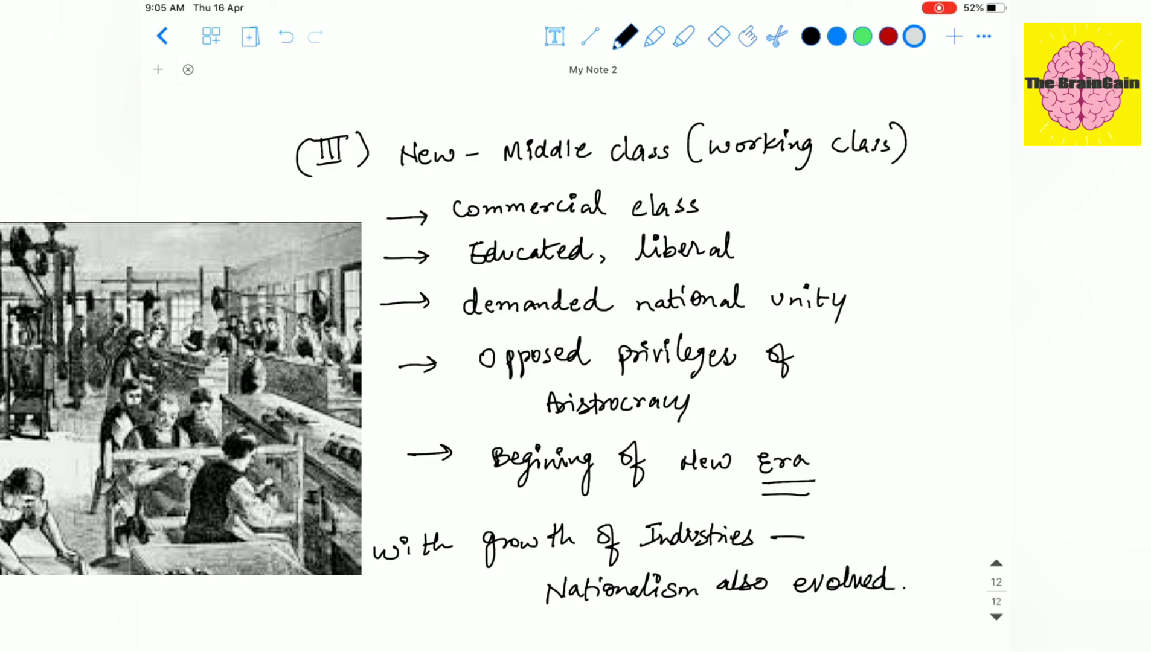